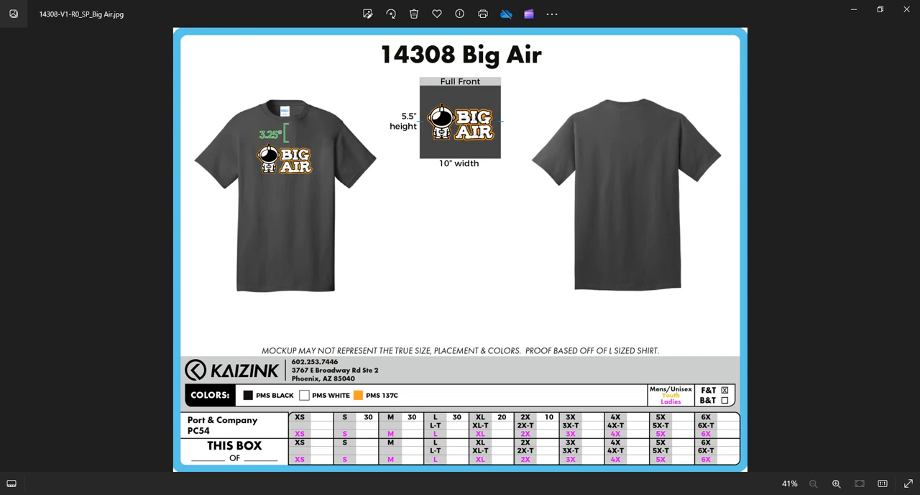
# Switch to the Avient Ink Management System and reopen a fresh ink calculation for Pantone 137 U.
pyautogui.moveTo(435, 493)
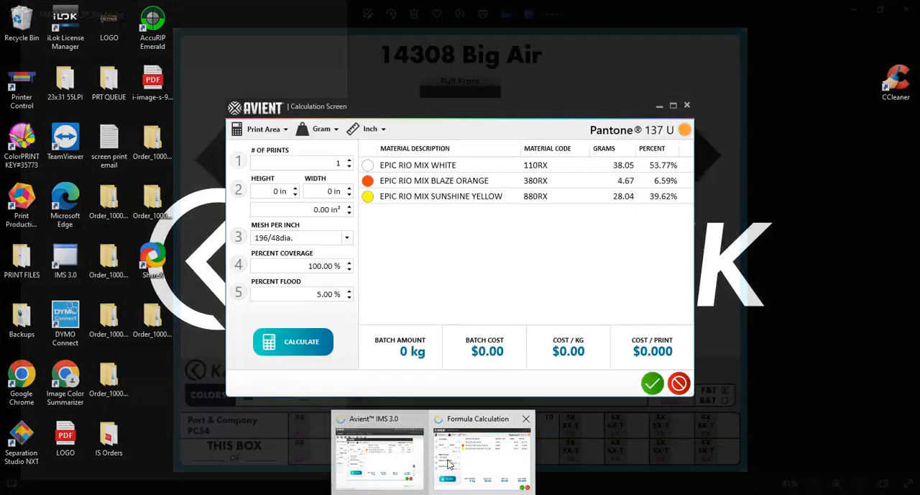
pyautogui.click(447, 464)
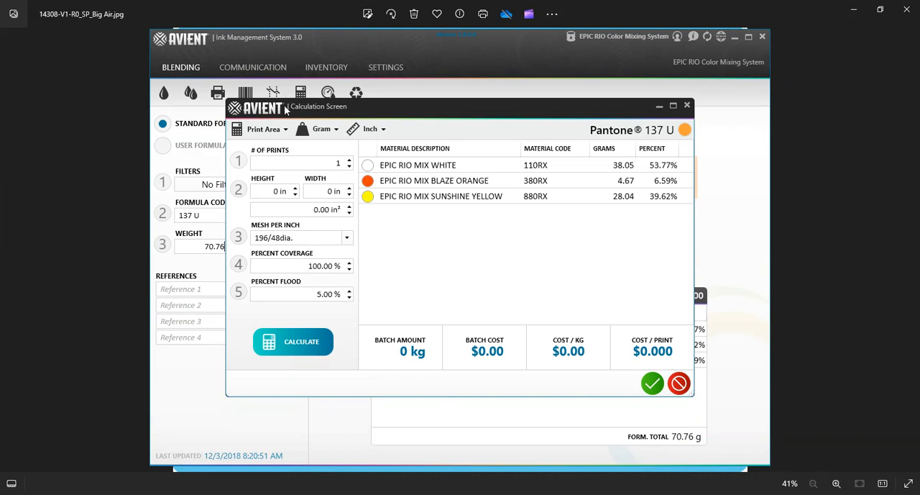
pyautogui.click(686, 105)
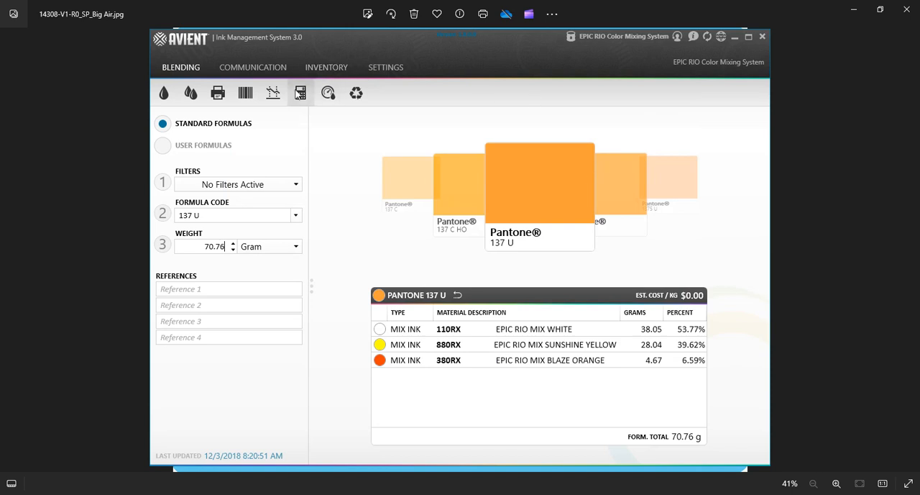
pyautogui.click(300, 99)
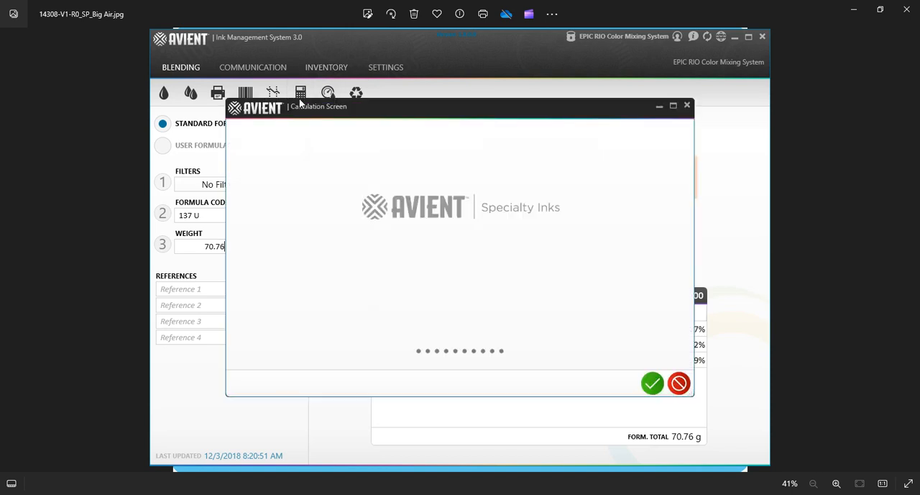
# Set the calculation to 120 prints with a print height of 5.5 in and a width of 10 in.
pyautogui.click(332, 162)
pyautogui.press('BackSpace')
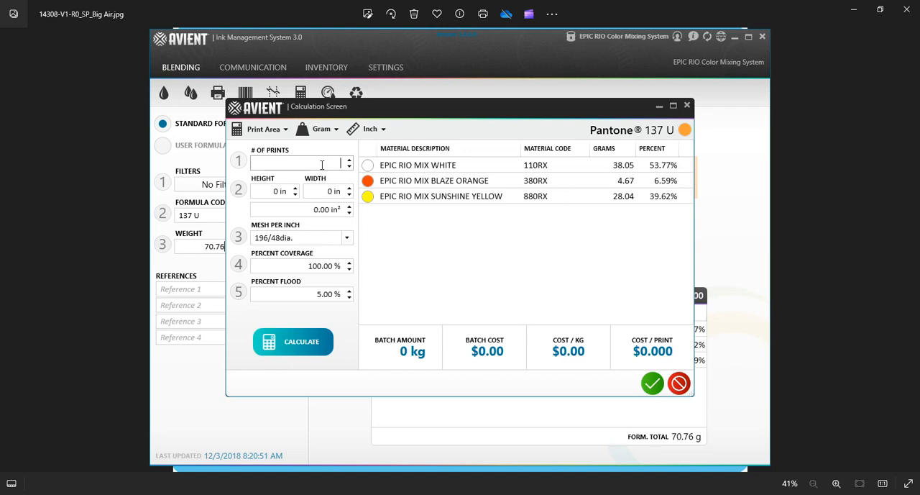
pyautogui.write('120')
pyautogui.click(283, 191)
pyautogui.doubleClick(284, 191)
pyautogui.write('5')
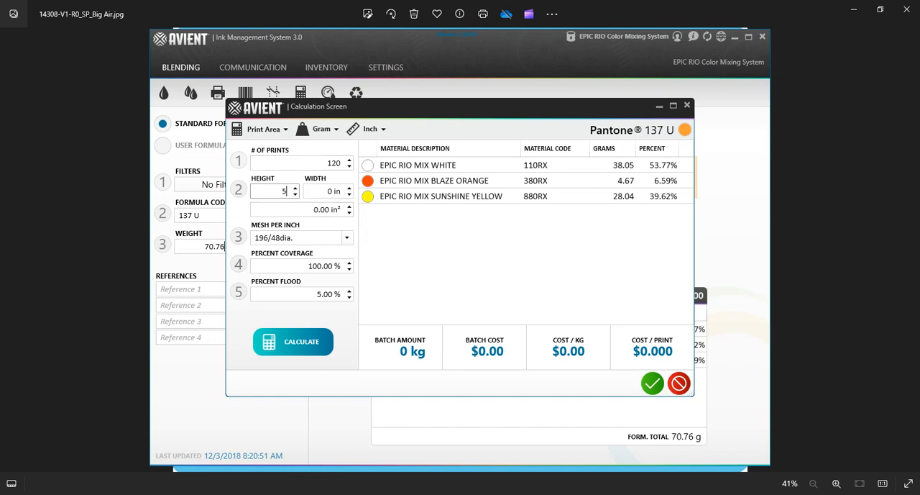
pyautogui.write('.5')
pyautogui.doubleClick(331, 190)
pyautogui.write('10')
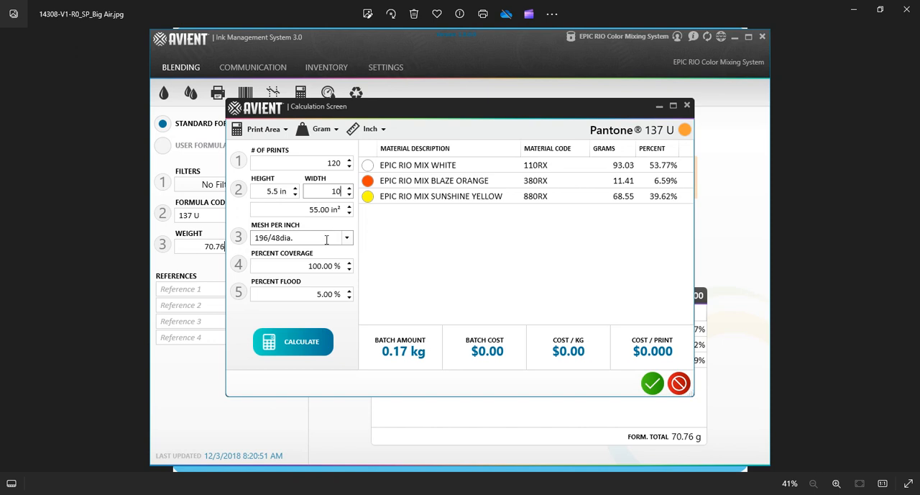
pyautogui.click(330, 265)
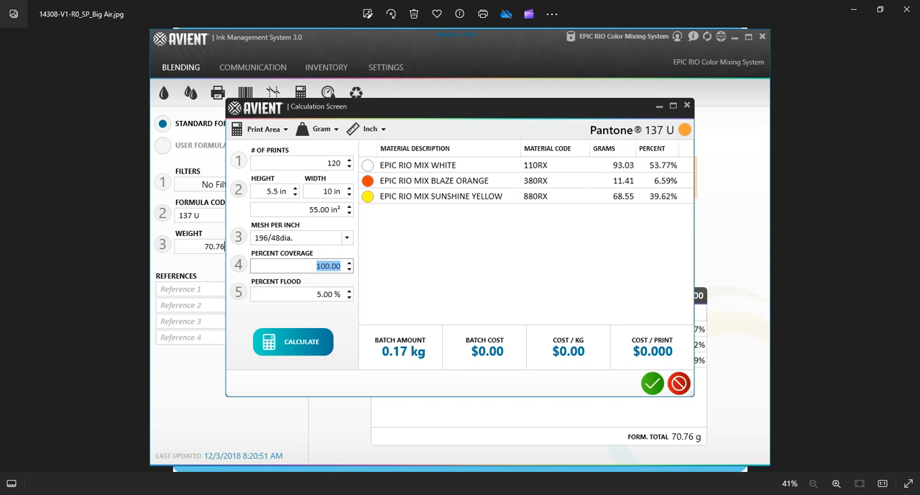
# Switch to the Image Color Summarizer page and browse to the .CB Orders folder in Farm2019 for the image file.
pyautogui.hotkey('alt', 'Tab')
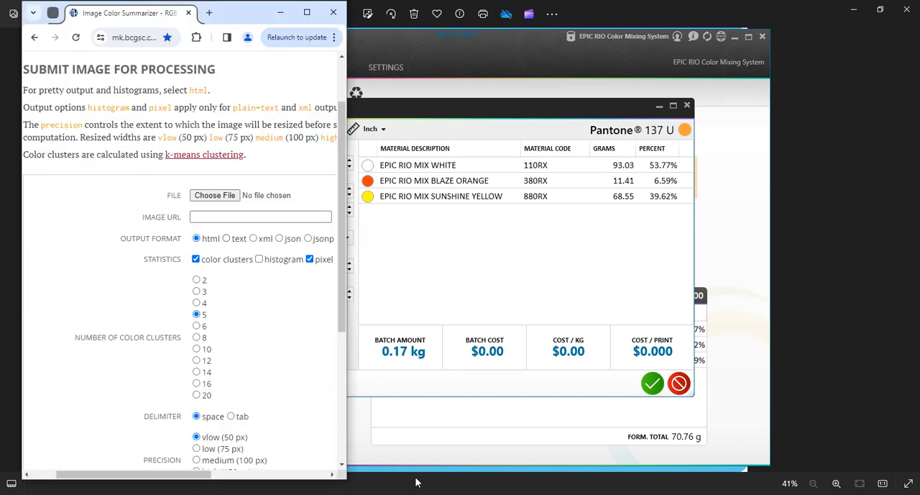
pyautogui.click(220, 196)
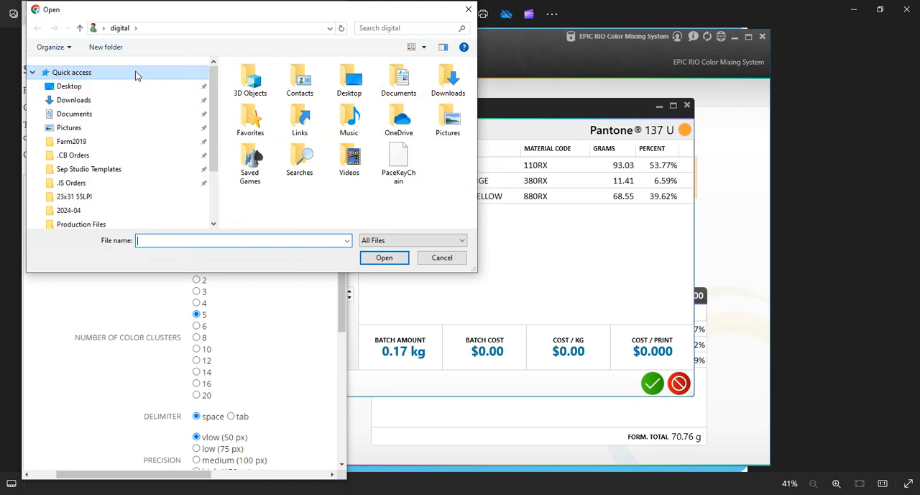
pyautogui.click(136, 73)
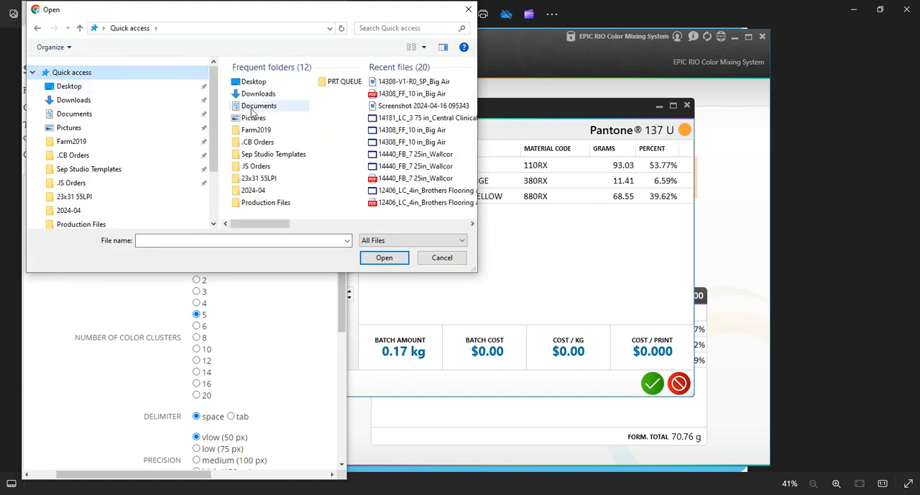
pyautogui.click(260, 132)
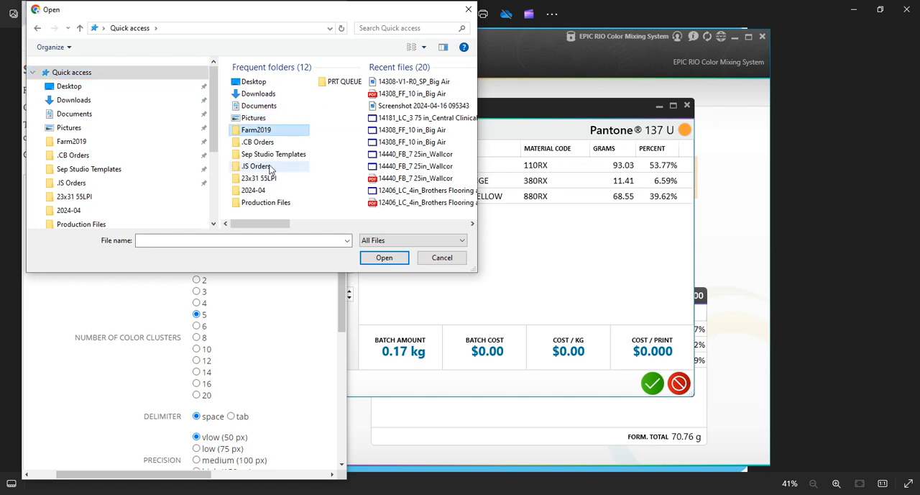
pyautogui.doubleClick(261, 131)
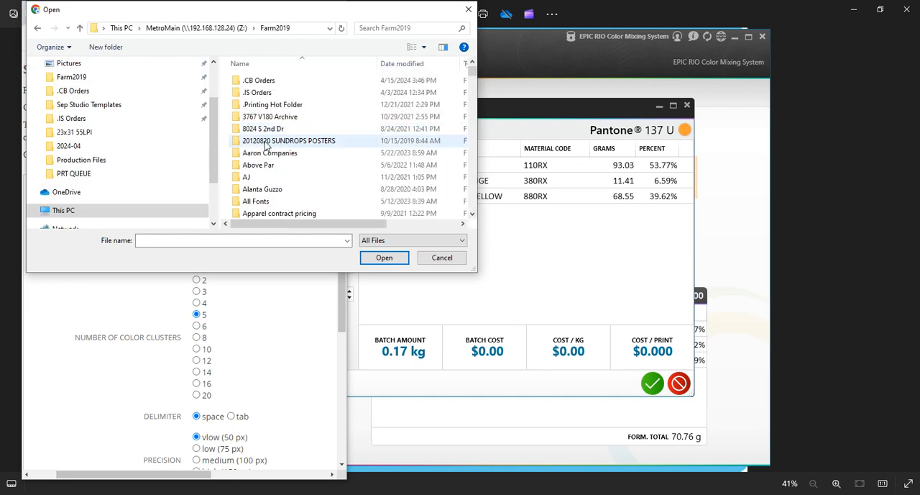
pyautogui.doubleClick(260, 80)
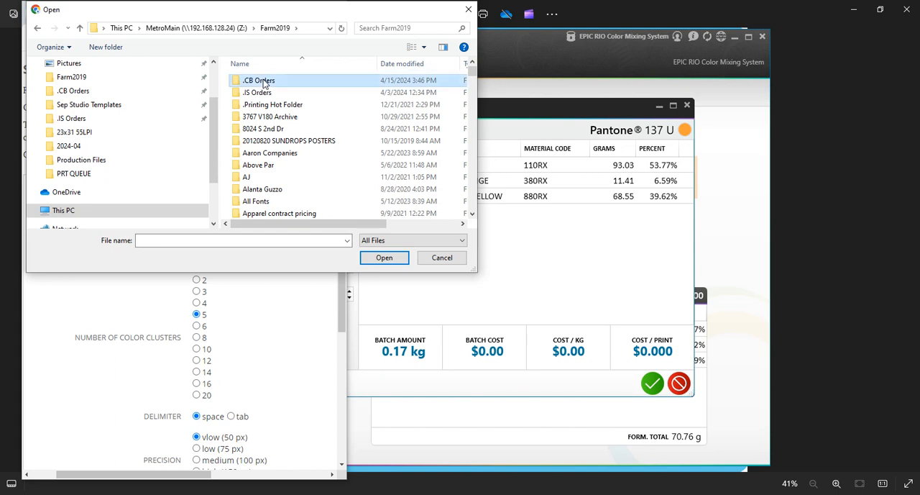
# Search for the Big Air order folder and choose the 10 in Big Air PNG from its Production Files.
pyautogui.click(400, 28)
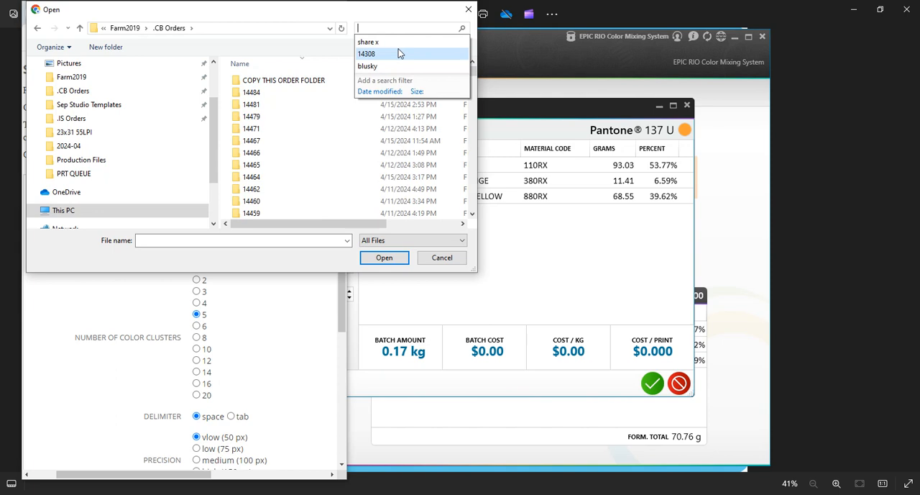
pyautogui.click(400, 54)
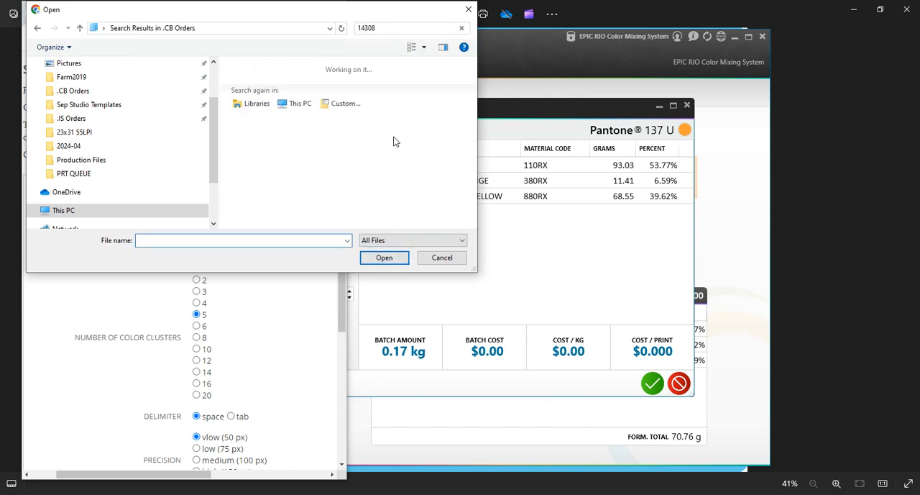
pyautogui.doubleClick(245, 67)
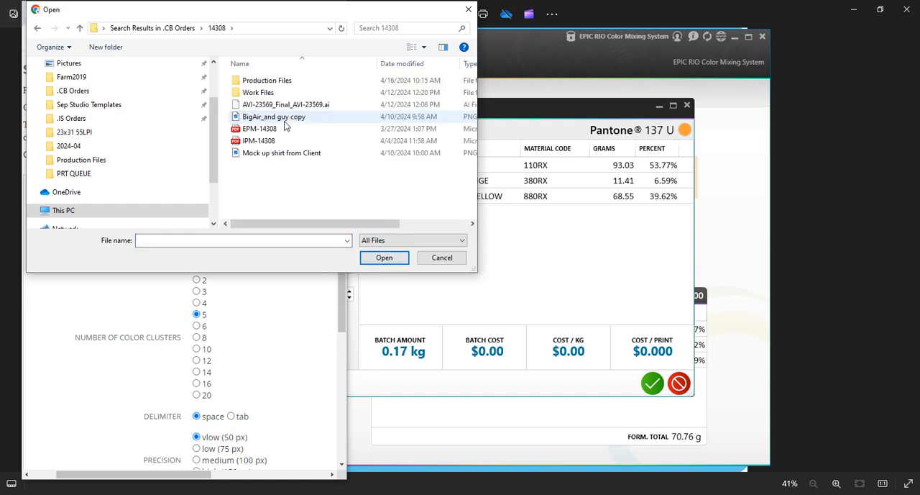
pyautogui.doubleClick(267, 81)
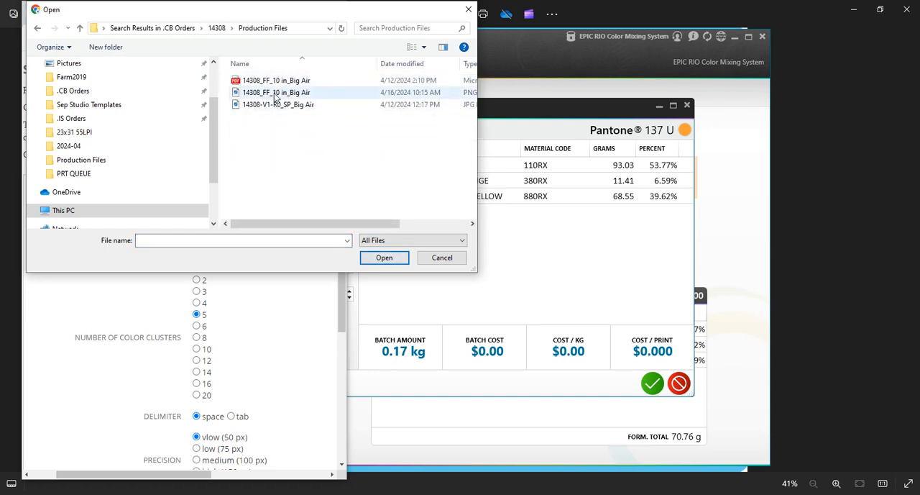
pyautogui.click(275, 94)
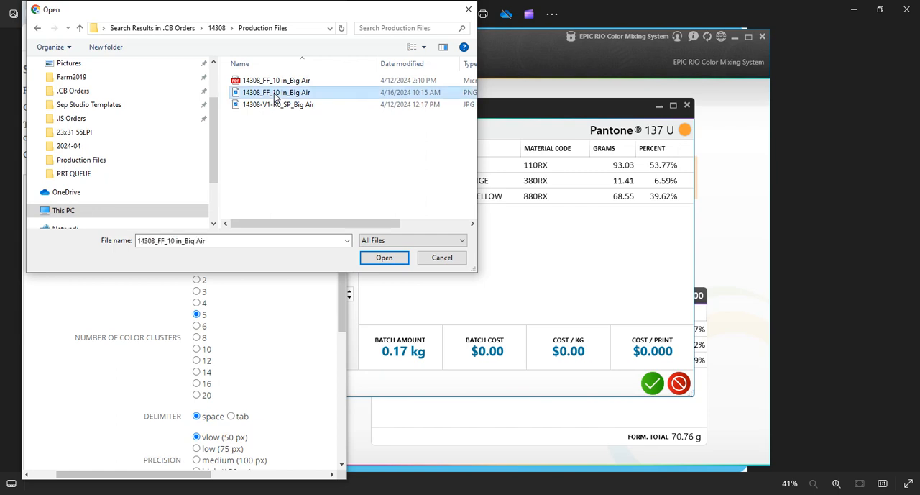
pyautogui.click(385, 257)
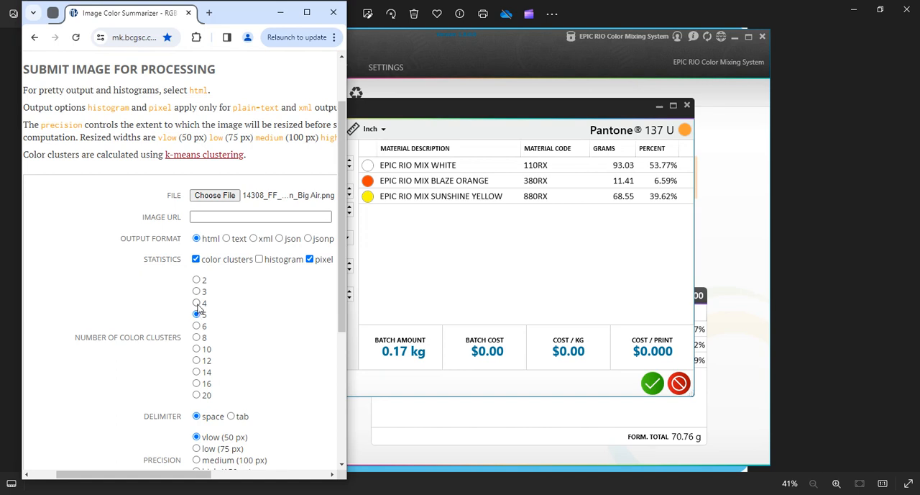
# Set the analysis to 4 color clusters with vhigh (200 px) precision and process the image.
pyautogui.click(198, 304)
pyautogui.scroll(-3, 198, 308)
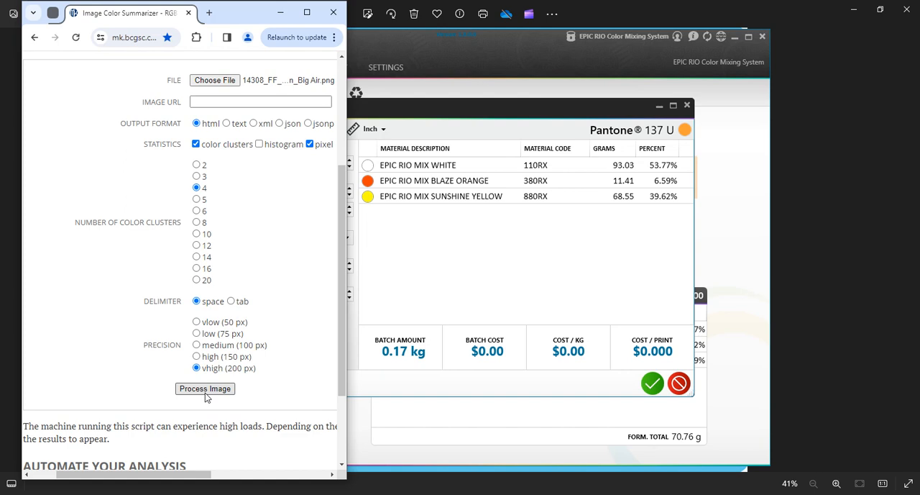
pyautogui.click(207, 391)
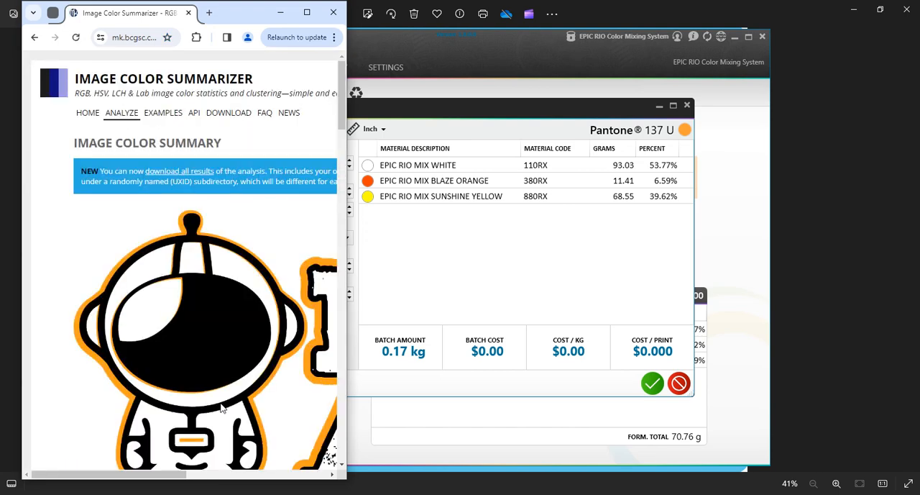
# Examine the color cluster table and cluster partitions for the orange's share of pixels.
pyautogui.scroll(-2, 221, 407)
pyautogui.scroll(-5, 221, 408)
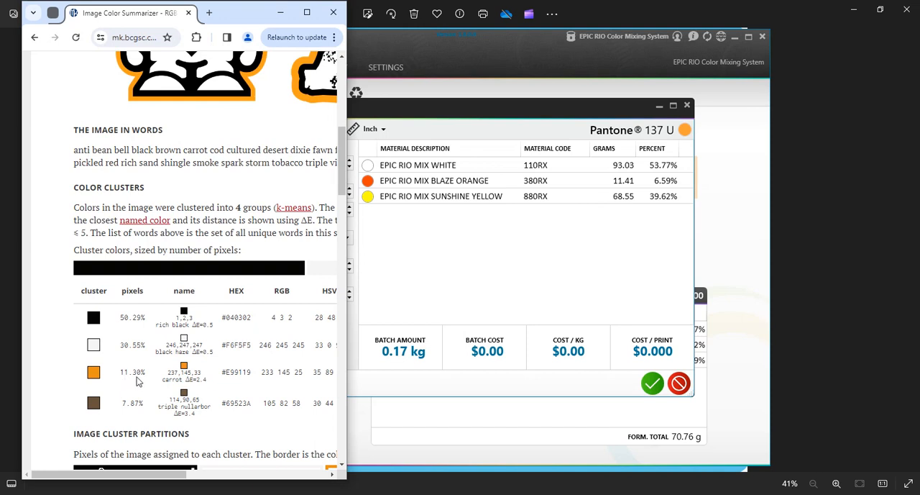
pyautogui.scroll(-3, 139, 381)
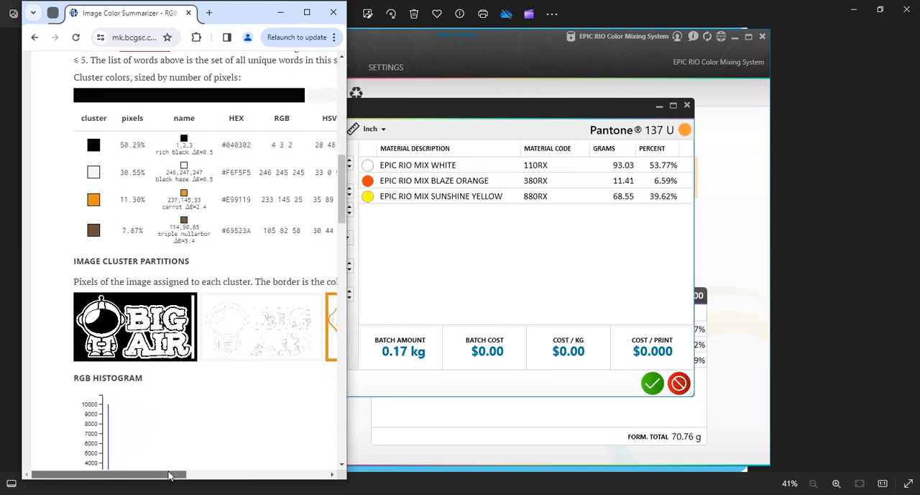
pyautogui.moveTo(170, 474); pyautogui.dragTo(226, 386)
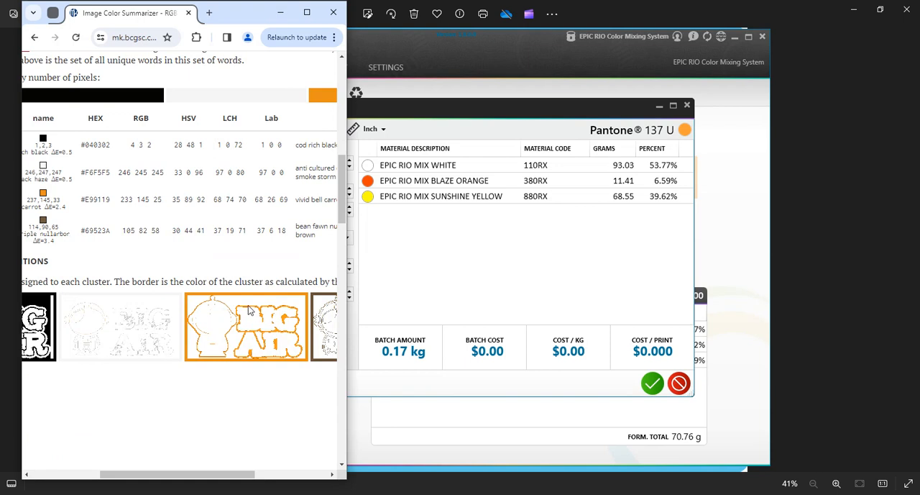
pyautogui.moveTo(214, 476); pyautogui.dragTo(165, 477)
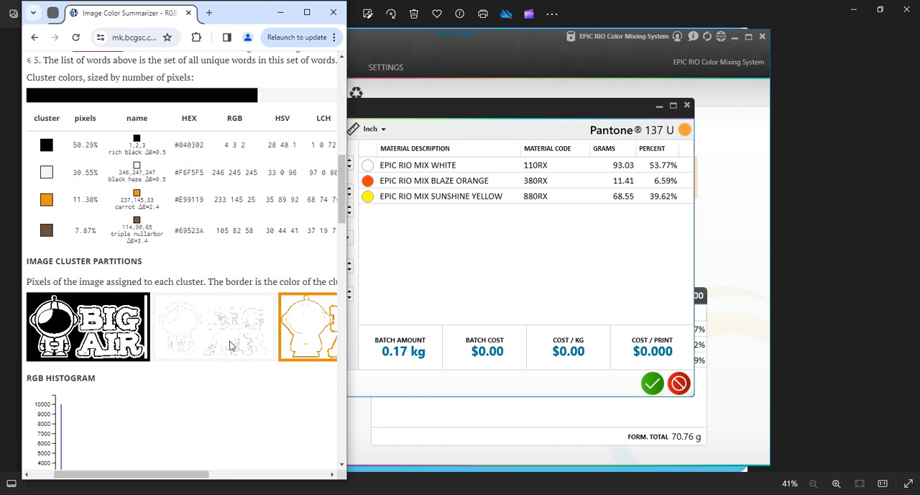
pyautogui.moveTo(200, 474)
pyautogui.mouseDown()
pyautogui.moveTo(248, 477)
pyautogui.moveTo(198, 475)
pyautogui.mouseUp()
# Return to the Avient calculation, set the percent coverage to 11.3, calculate, and apply the result to the formula.
pyautogui.click(402, 291)
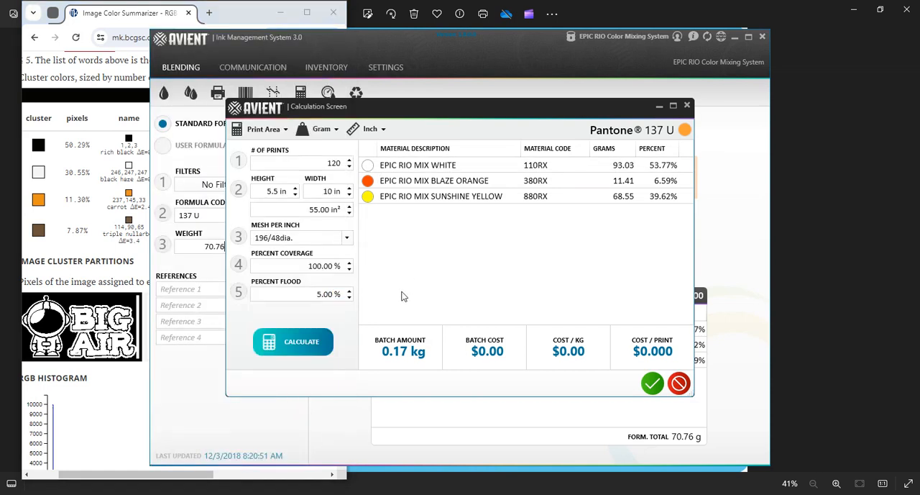
pyautogui.click(306, 267)
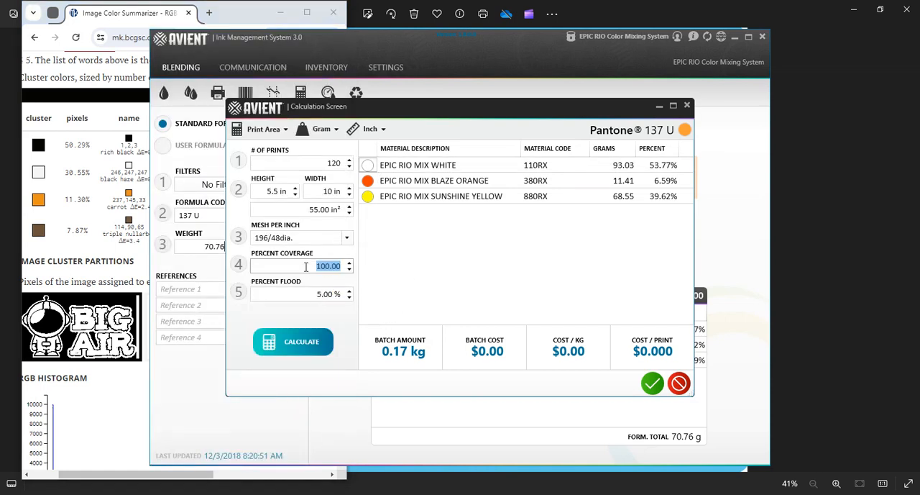
pyautogui.write('11.3')
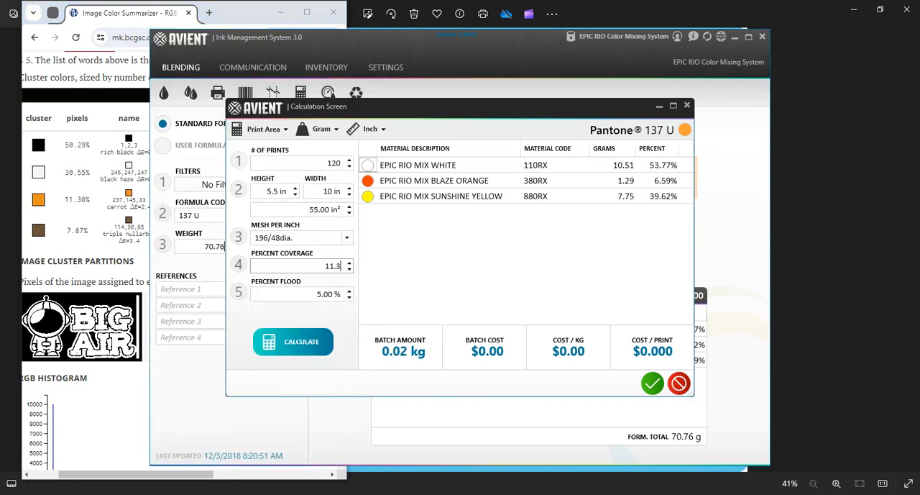
pyautogui.click(305, 297)
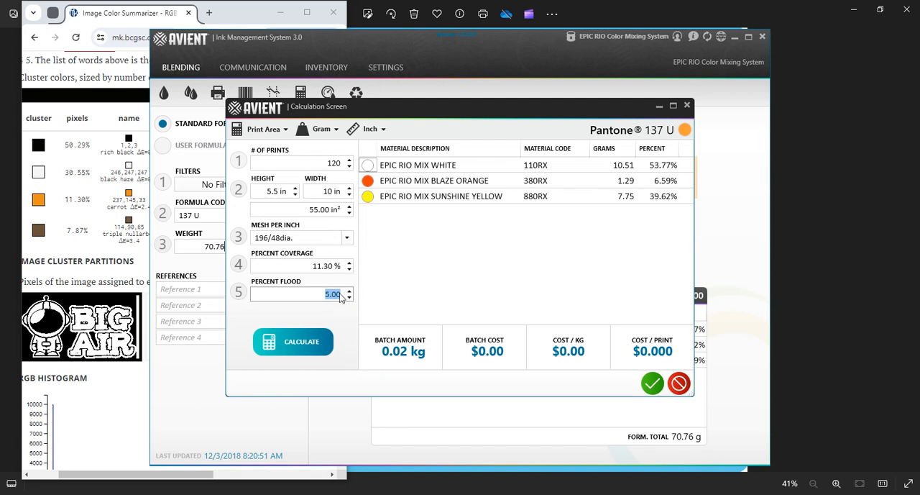
pyautogui.click(310, 342)
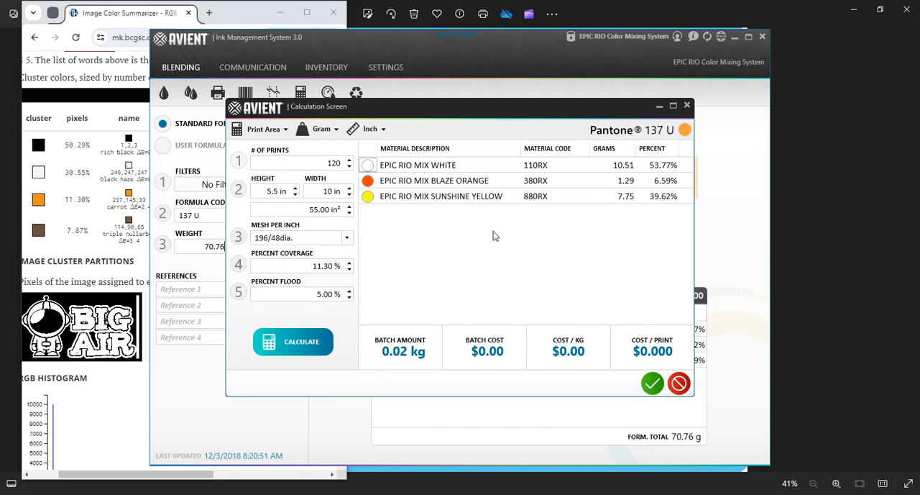
pyautogui.click(653, 383)
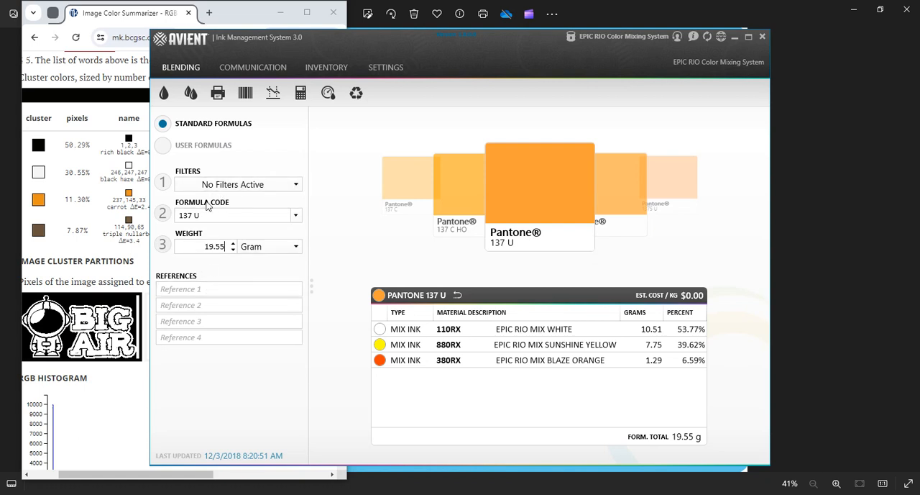
# Set the weight of the 137 U formula to 70.55 grams.
pyautogui.doubleClick(216, 248)
pyautogui.write('70')
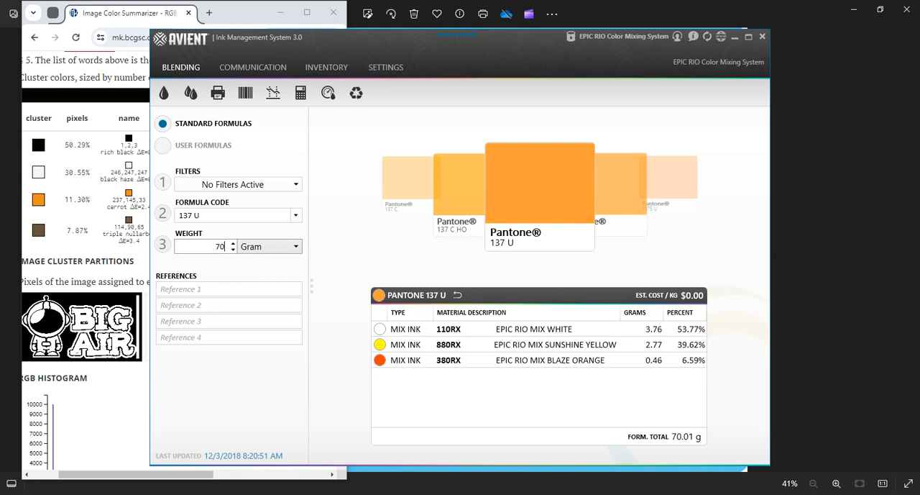
pyautogui.write('.55')
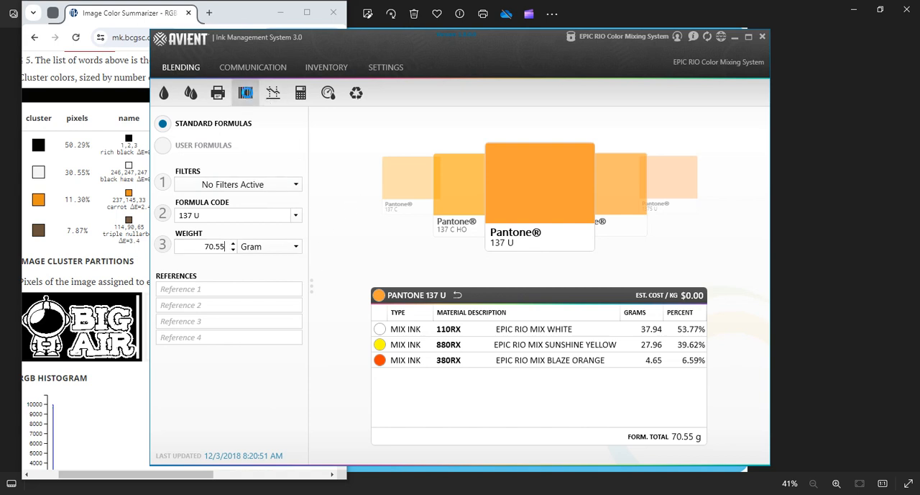
# Print the 137 U mix label on the DYMO LabelWriter 450 Turbo.
pyautogui.click(246, 92)
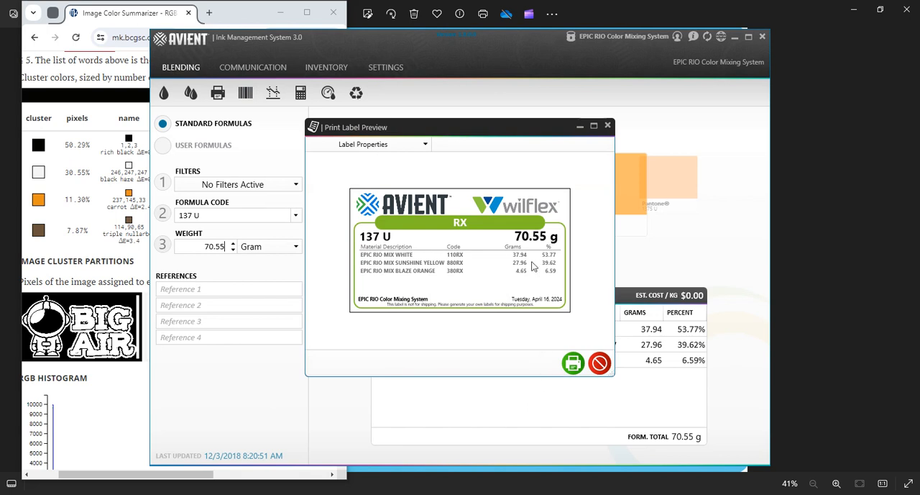
pyautogui.click(573, 363)
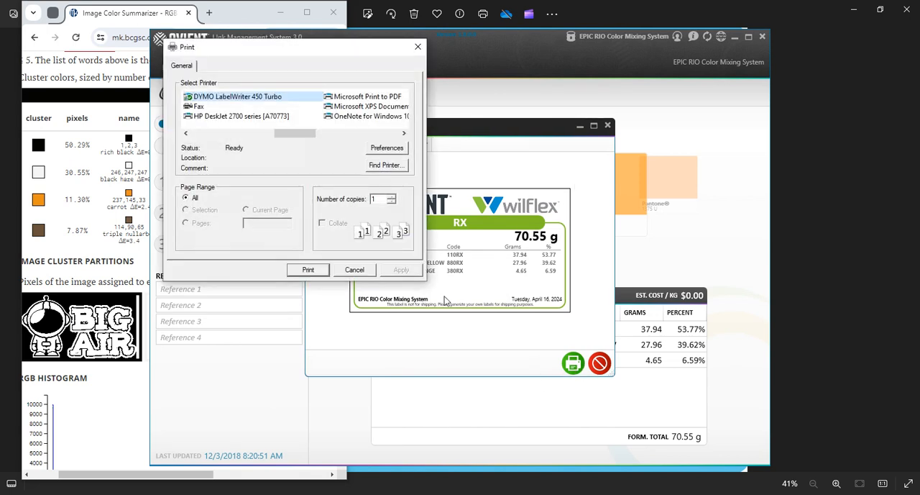
pyautogui.click(318, 276)
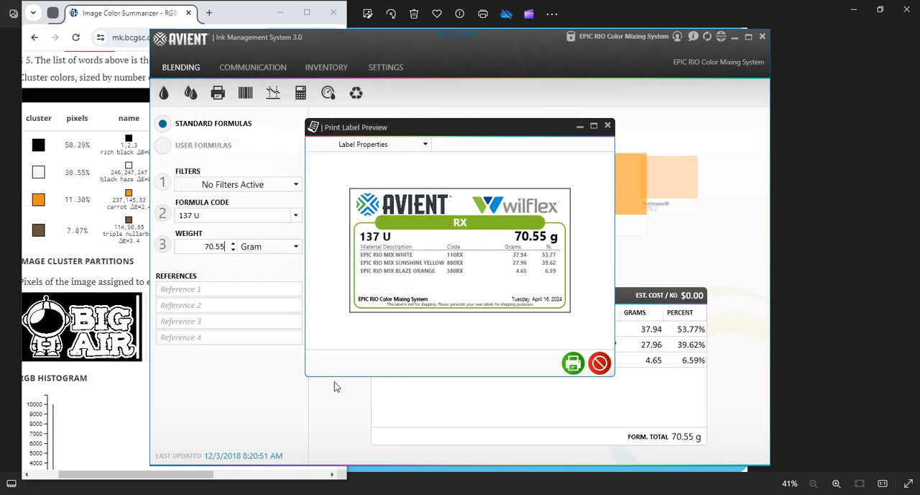